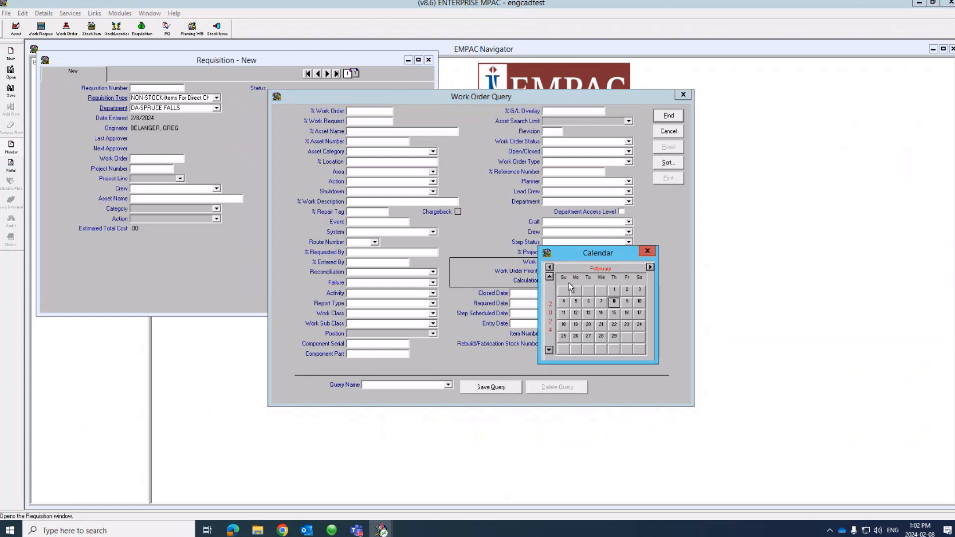
Step: Search work orders by entry date 2/4/2024 to list the 71 matches
double_click(566, 303)
left_click(666, 117)
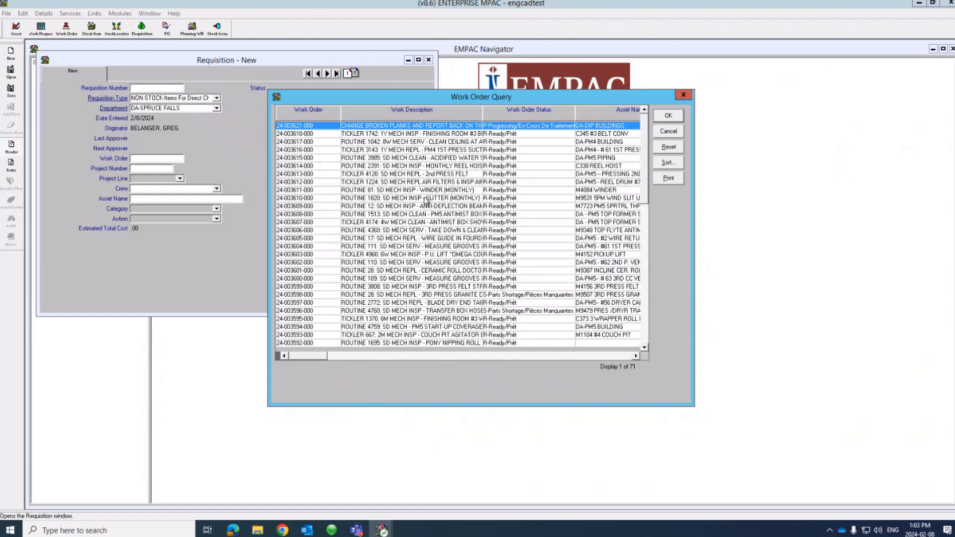
left_click(421, 152)
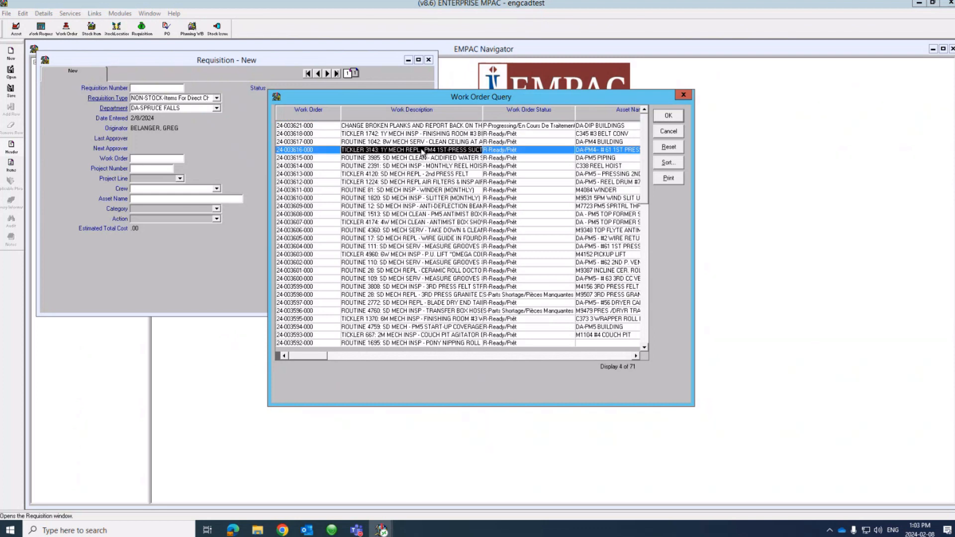
left_click(666, 117)
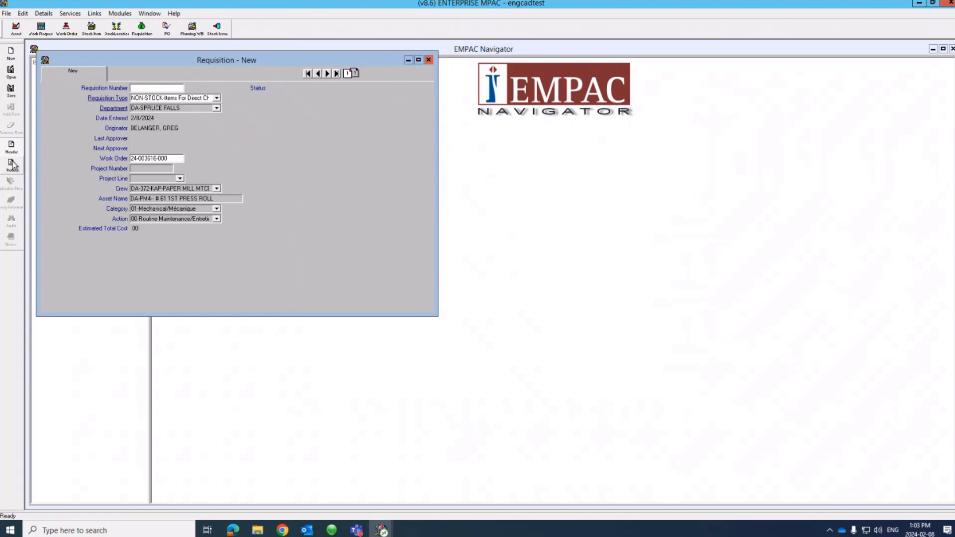
left_click(11, 165)
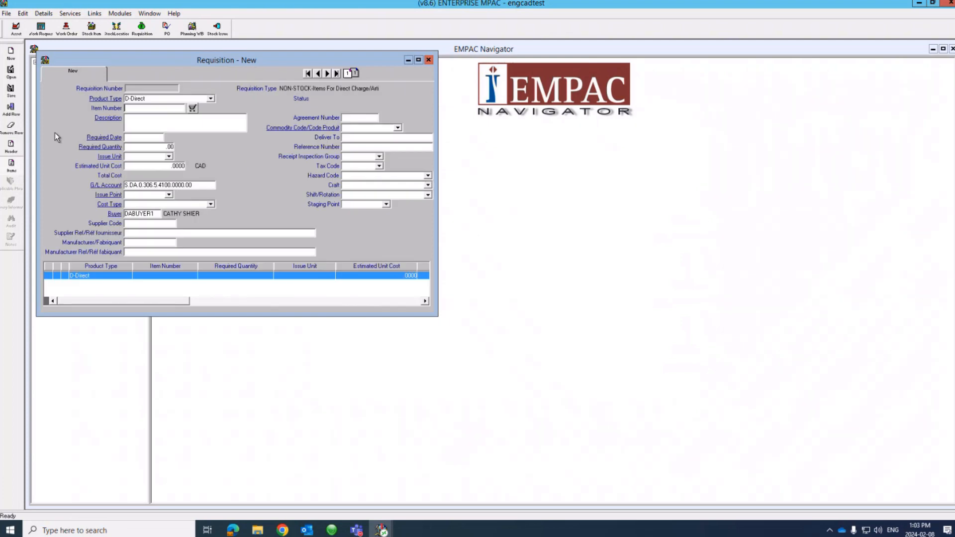
Step: Select the item's Description field and bring up the Product Type choices
left_click(137, 125)
left_click(213, 100)
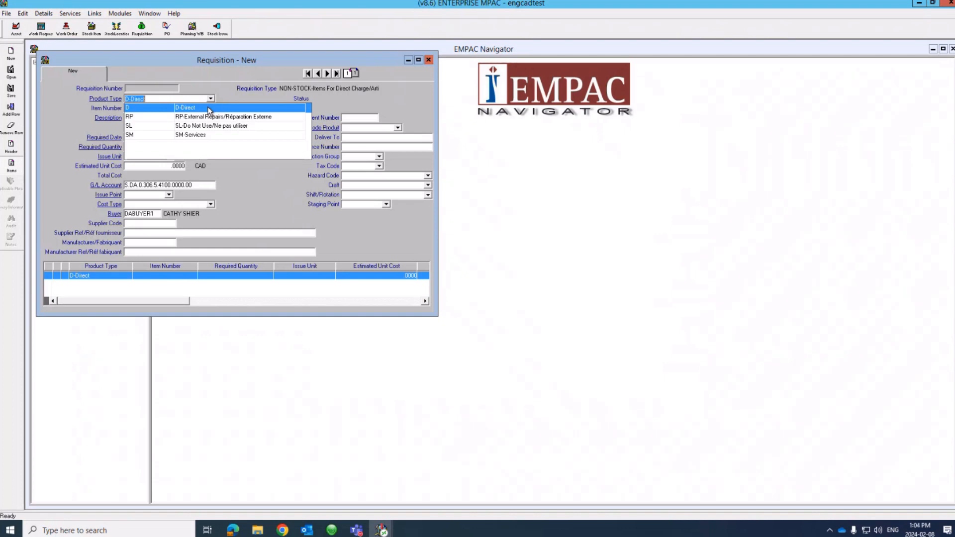
Step: Make the item an SM-Services line 'RENT GENIE BOOM' with required date 2/13/2024
left_click(163, 135)
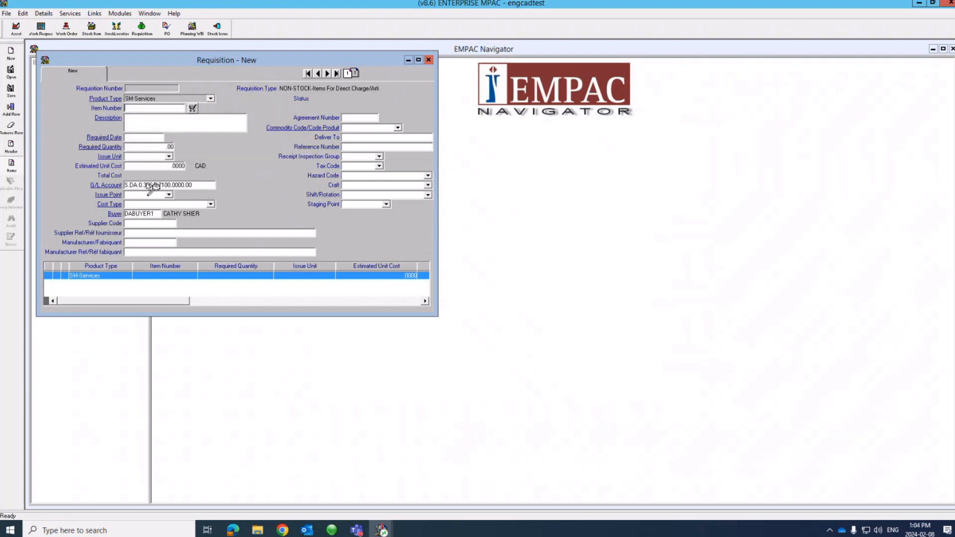
left_click(140, 121)
type("RENT GENIE BOOM")
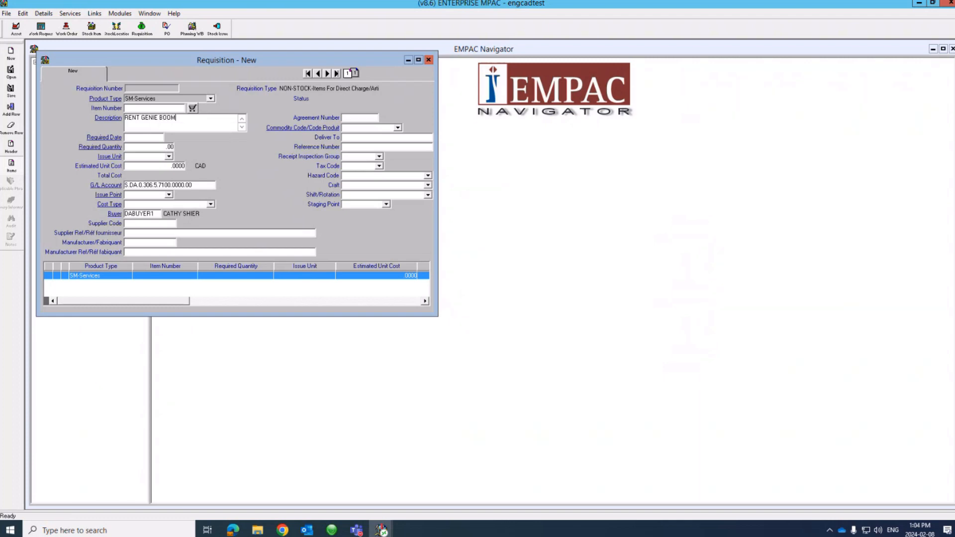
left_click(137, 138)
double_click(137, 137)
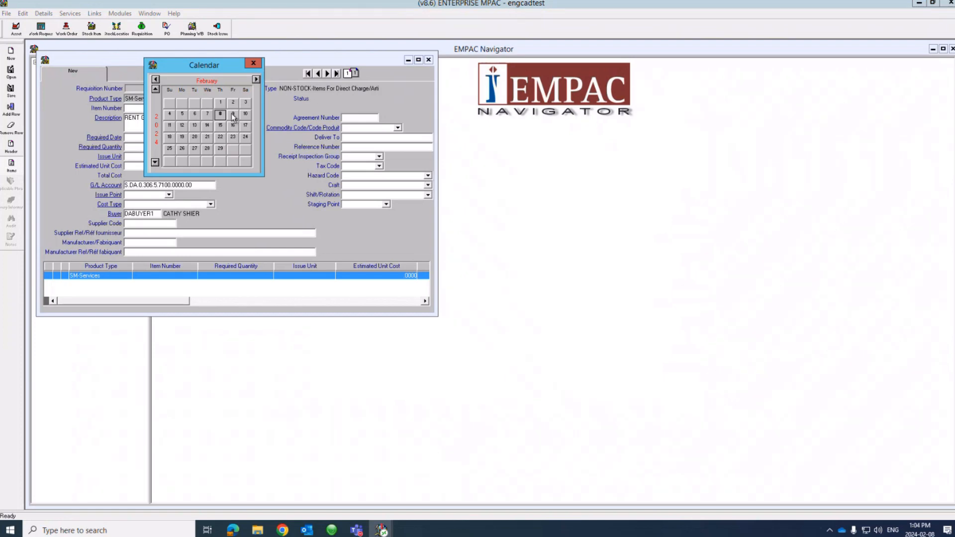
left_click(196, 129)
double_click(195, 130)
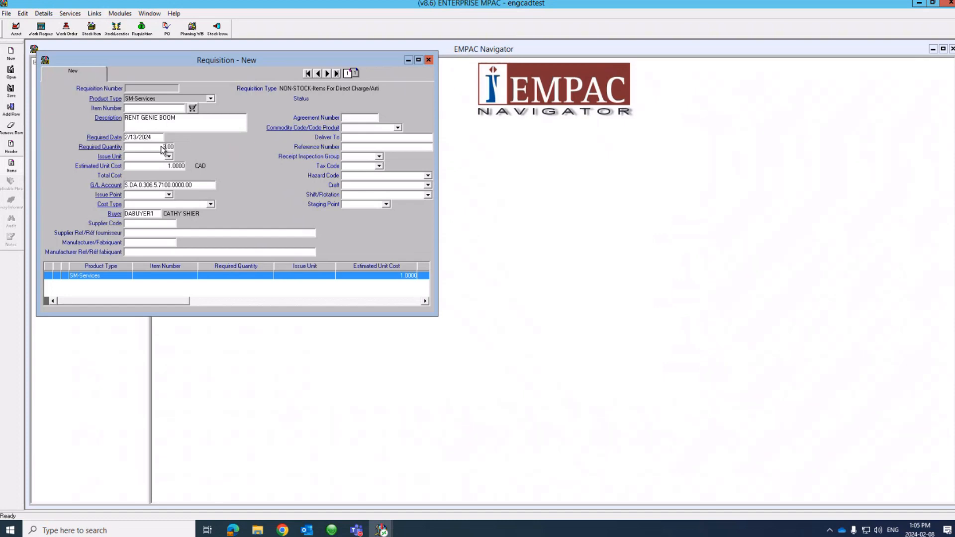
Step: Set quantity 3000 DL, issue point DA-W1GS and cost type M-Mechanical/Mécanique
type("000")
left_click(169, 157)
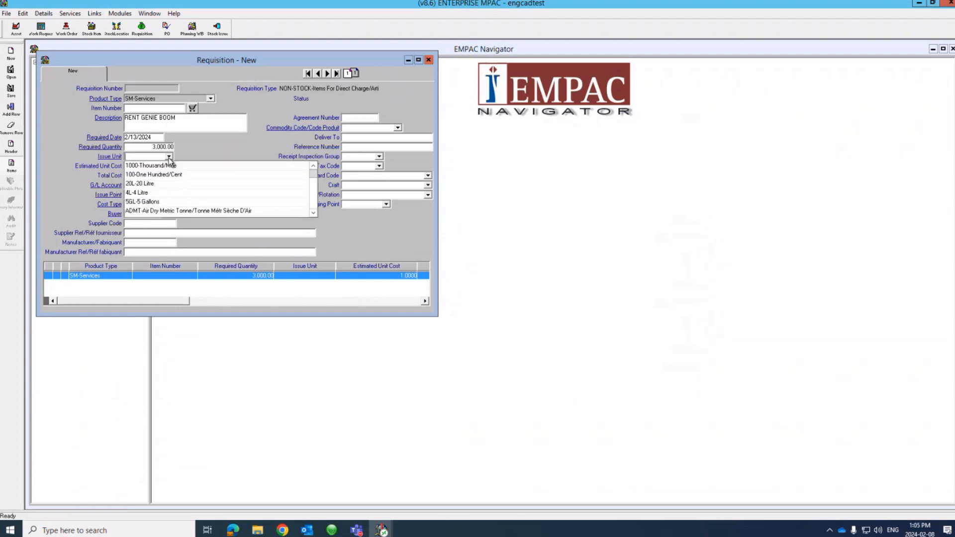
key("d")
key("d")
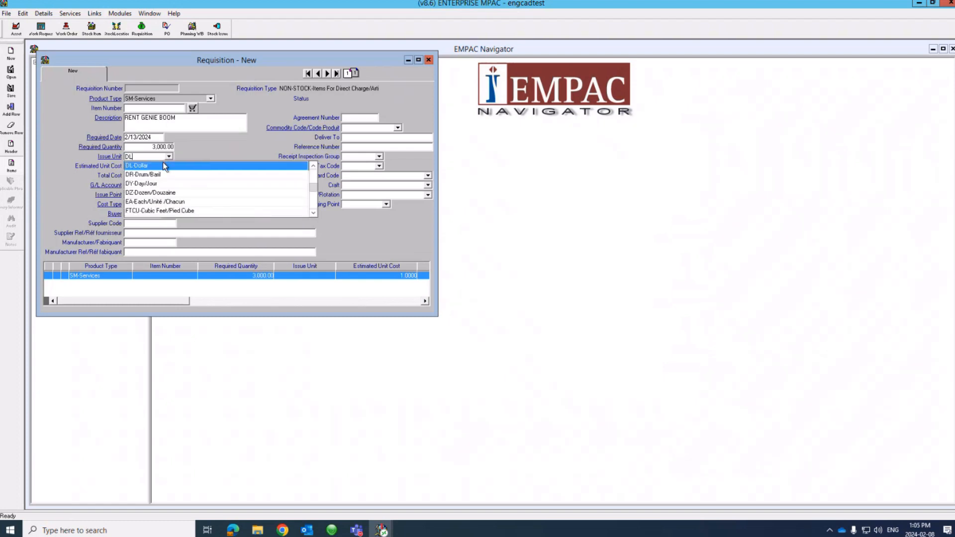
left_click(164, 162)
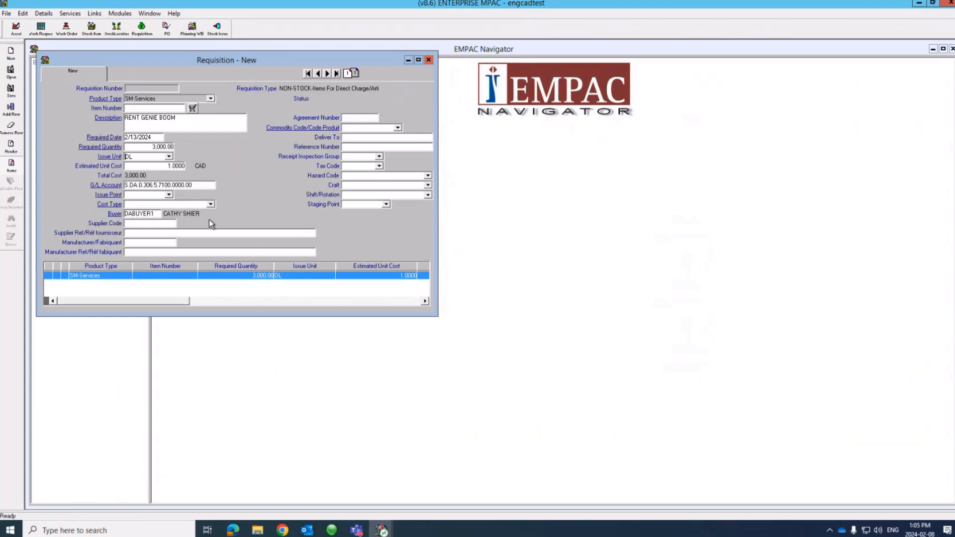
left_click(170, 195)
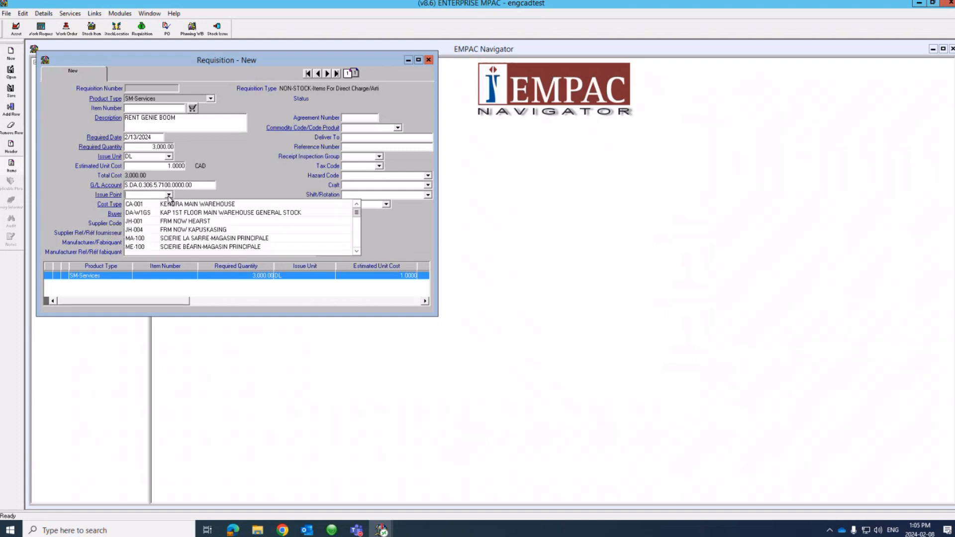
left_click(174, 212)
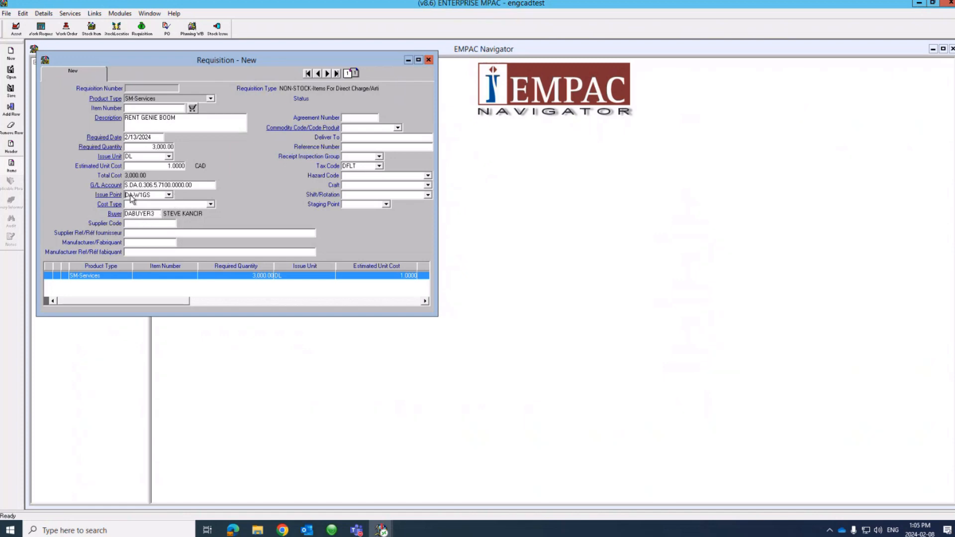
left_click(211, 204)
left_click(198, 222)
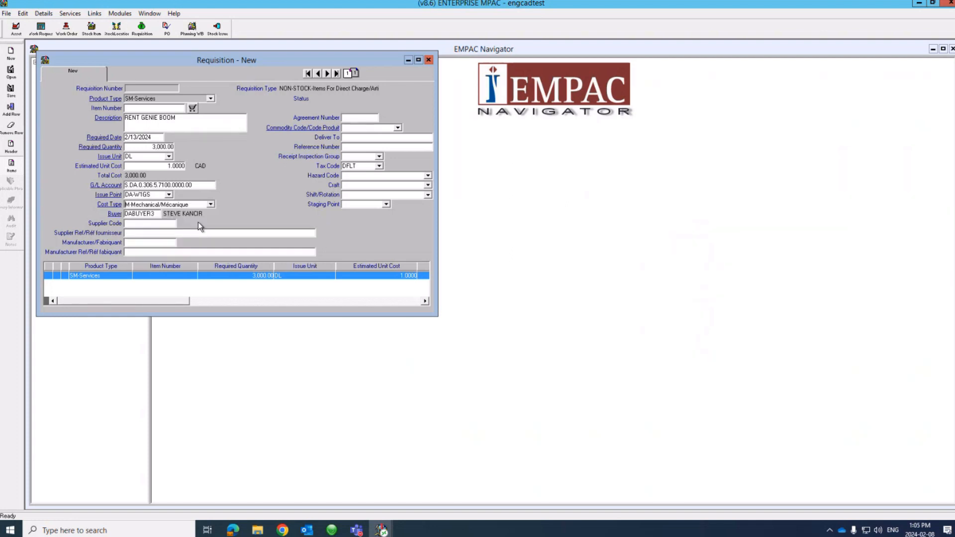
double_click(159, 224)
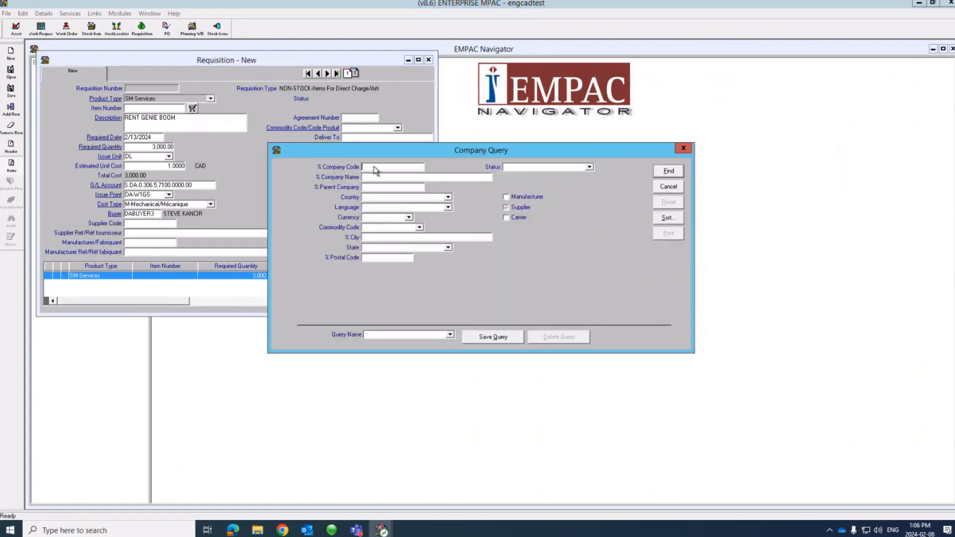
Step: Find approved supplier COOPER RENTALS CANADA INC (DA%, %COOPER%) and assign it to the item
type("DA%%%")
type("HEARST")
key("BackSpace")
key("BackSpace")
key("BackSpace")
key("BackSpace")
key("BackSpace")
key("BackSpace")
type("COOPER")
left_click(590, 167)
left_click(579, 176)
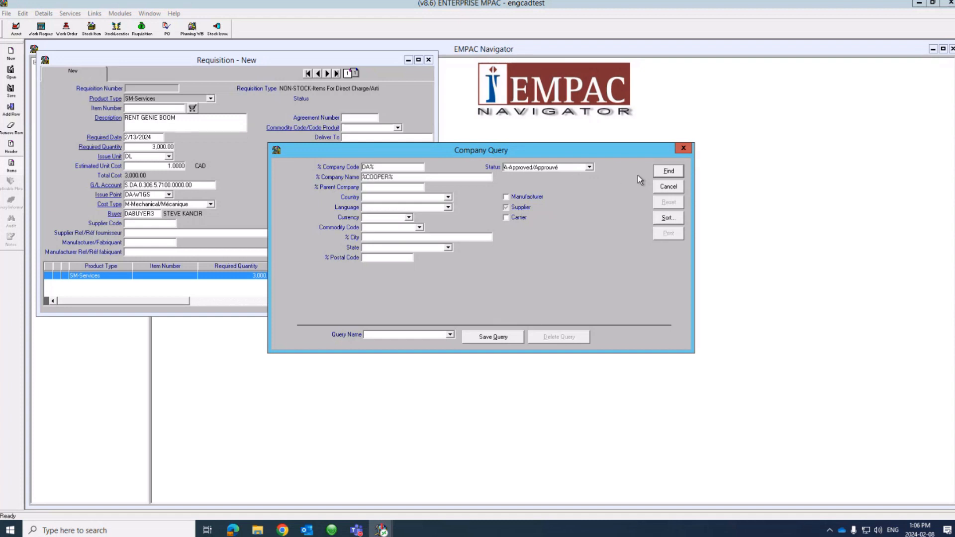
left_click(669, 171)
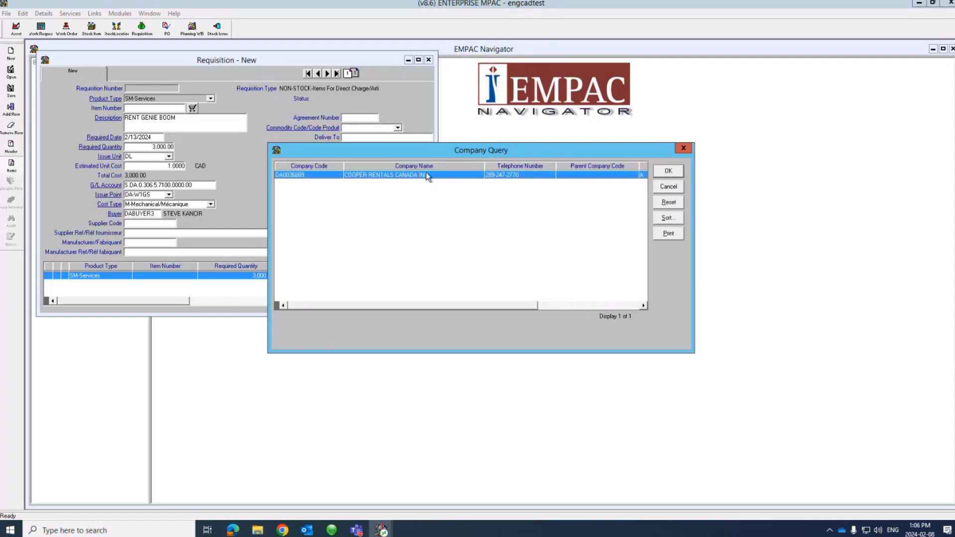
left_click(668, 171)
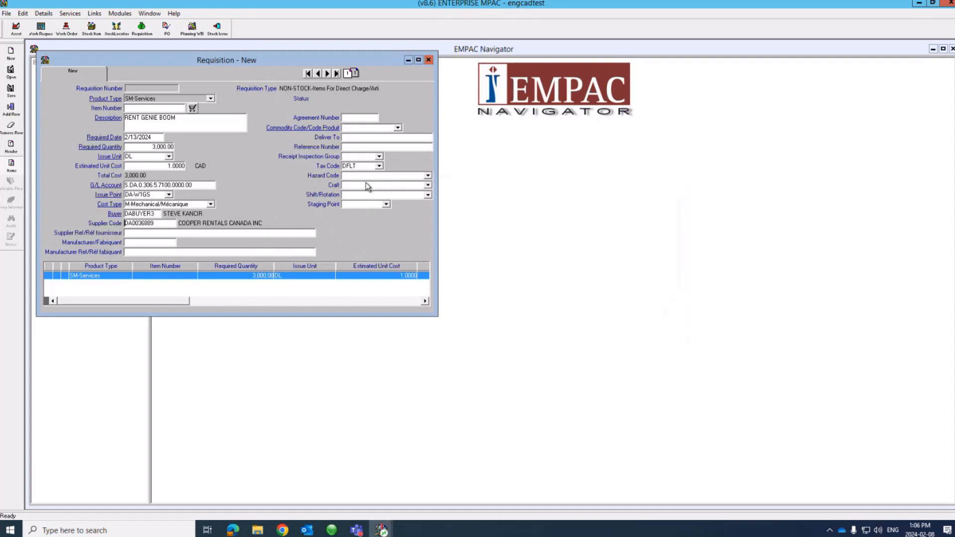
Step: Choose commodity code Mechanical Equipment/Fournitures Mécaniques (1000026) for the item
left_click(398, 128)
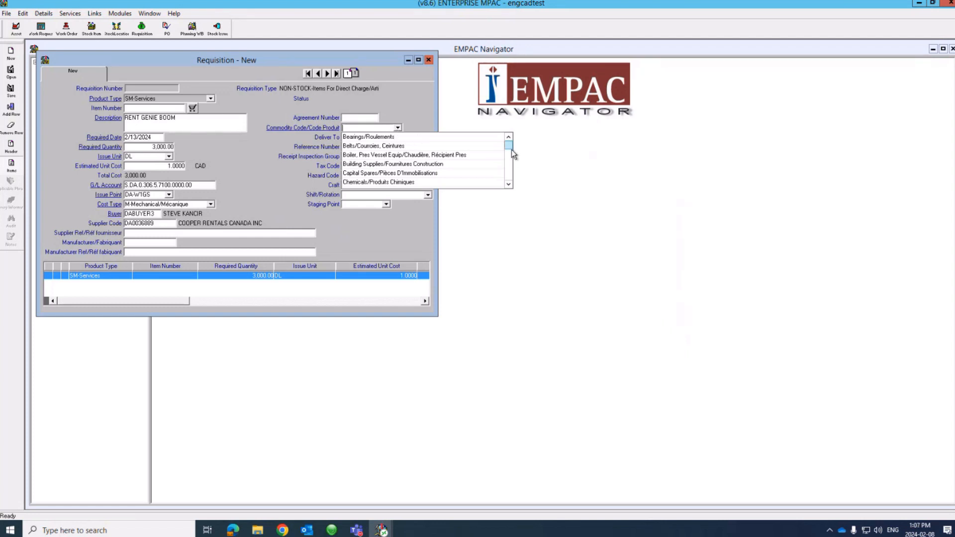
left_click_drag(512, 149, 511, 167)
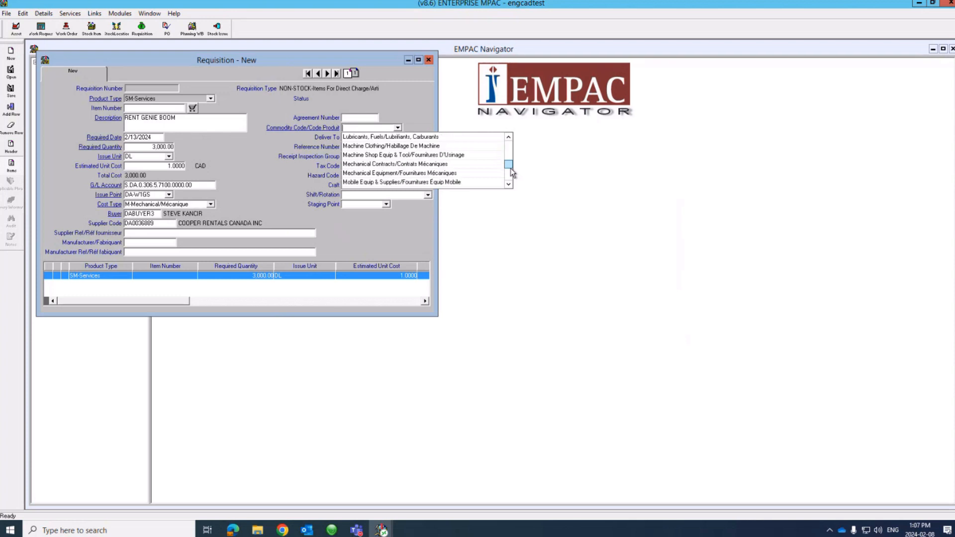
left_click(410, 174)
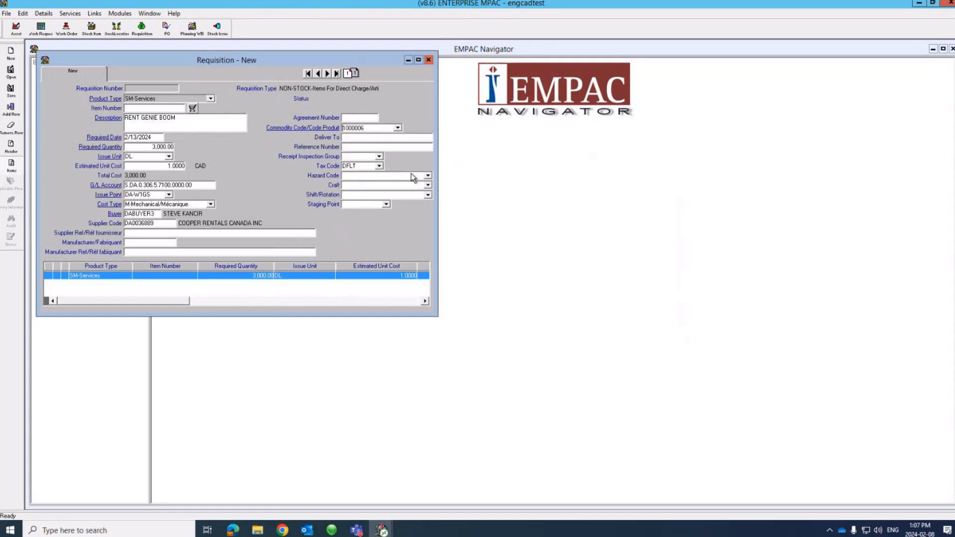
left_click(397, 128)
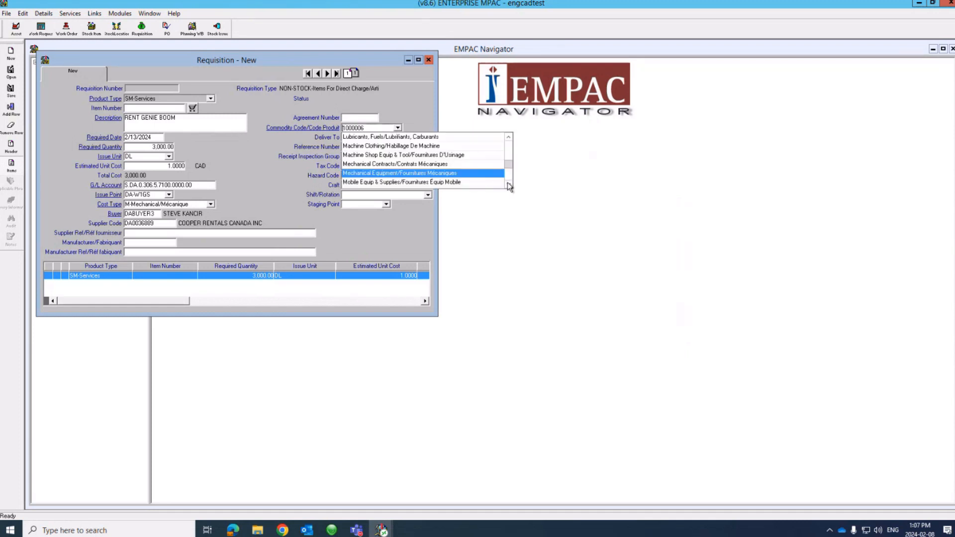
left_click(509, 184)
left_click(508, 184)
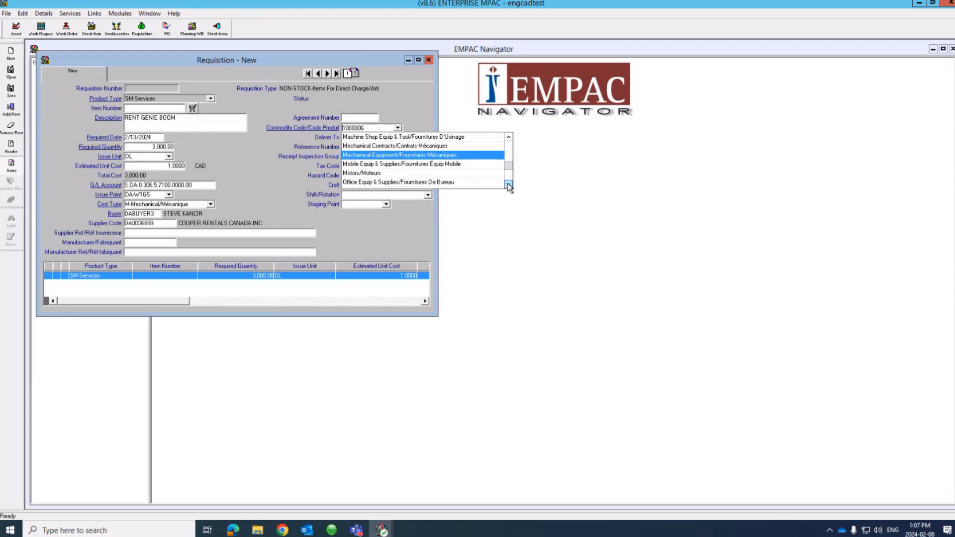
left_click(509, 184)
left_click(508, 184)
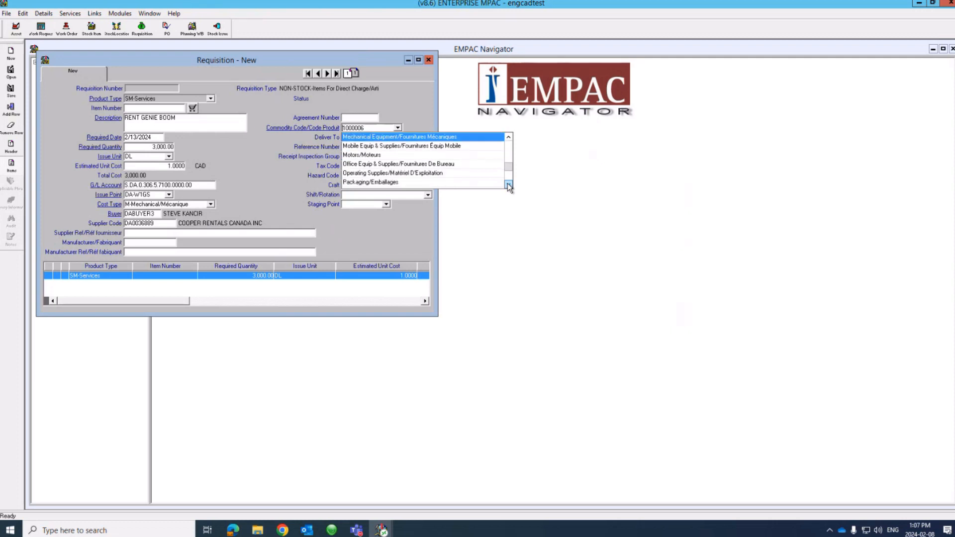
left_click(508, 184)
left_click(508, 184)
left_click(509, 184)
left_click(509, 184)
left_click(508, 184)
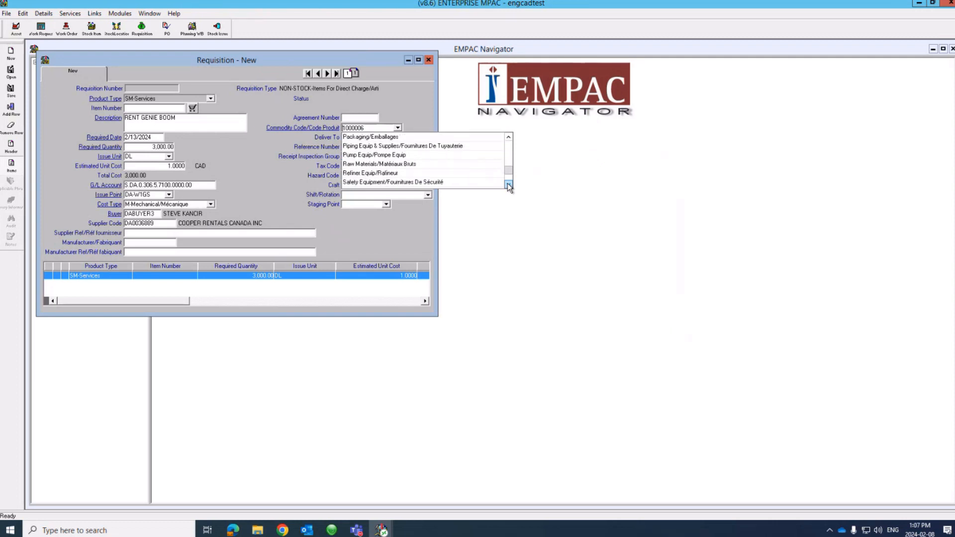
left_click(508, 184)
left_click(508, 184)
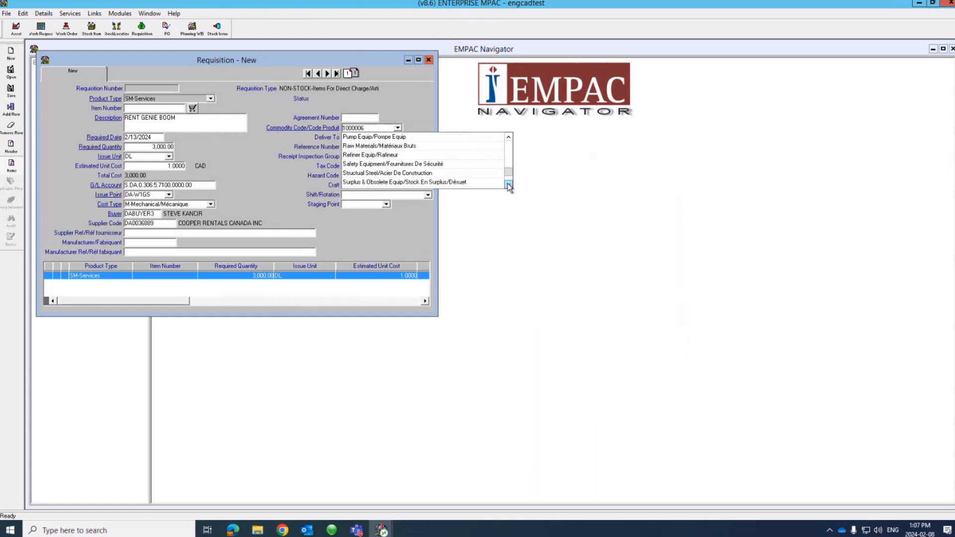
left_click(508, 184)
left_click(508, 184)
left_click(509, 184)
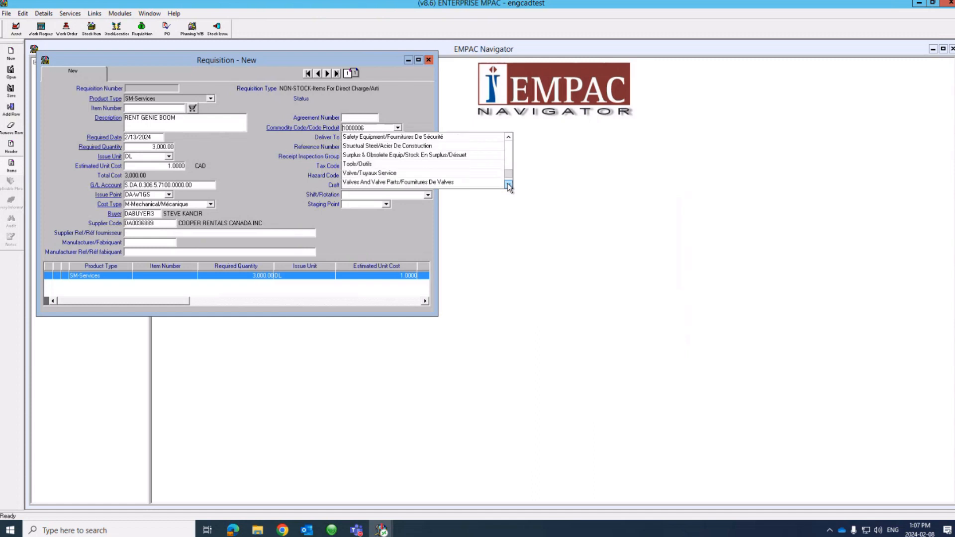
left_click(508, 184)
left_click(508, 184)
left_click(509, 184)
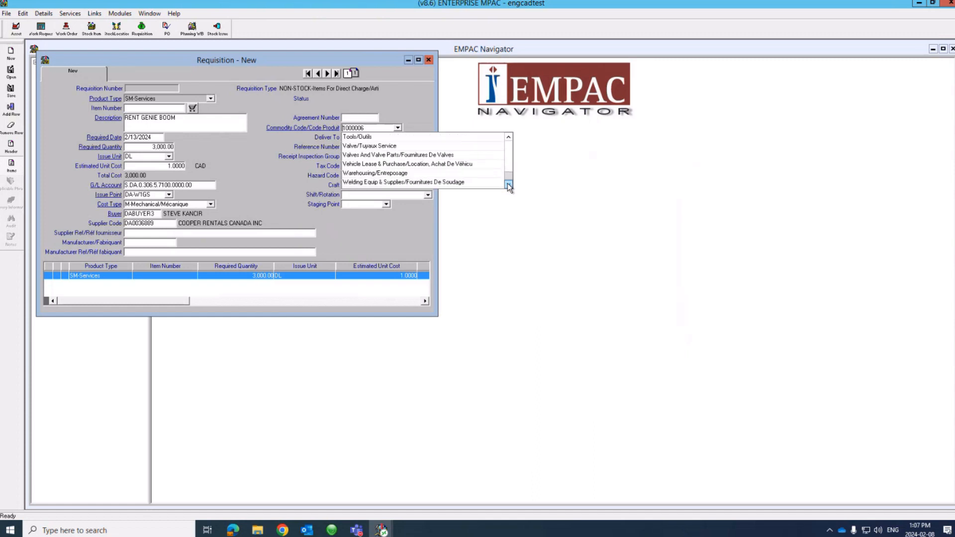
left_click(508, 138)
left_click(508, 138)
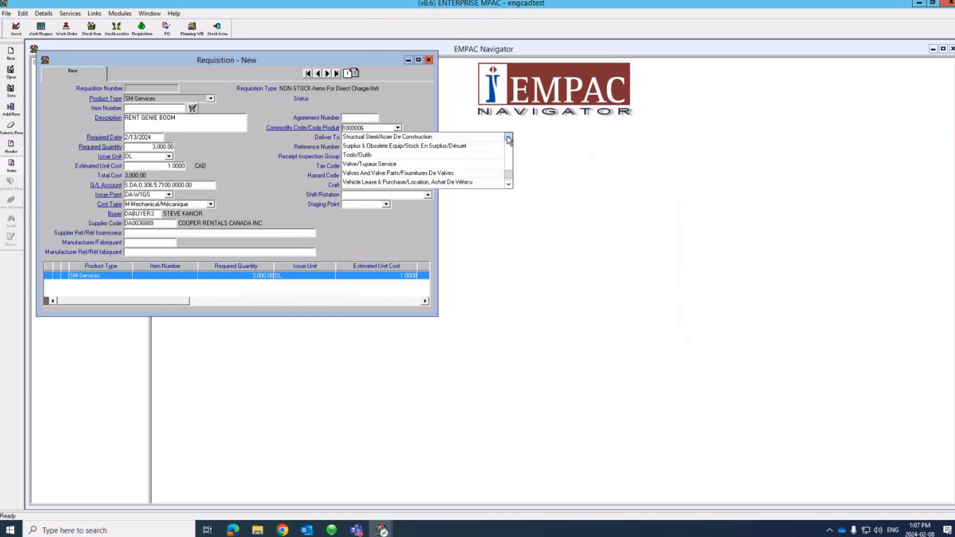
left_click(508, 137)
left_click(508, 138)
left_click(508, 137)
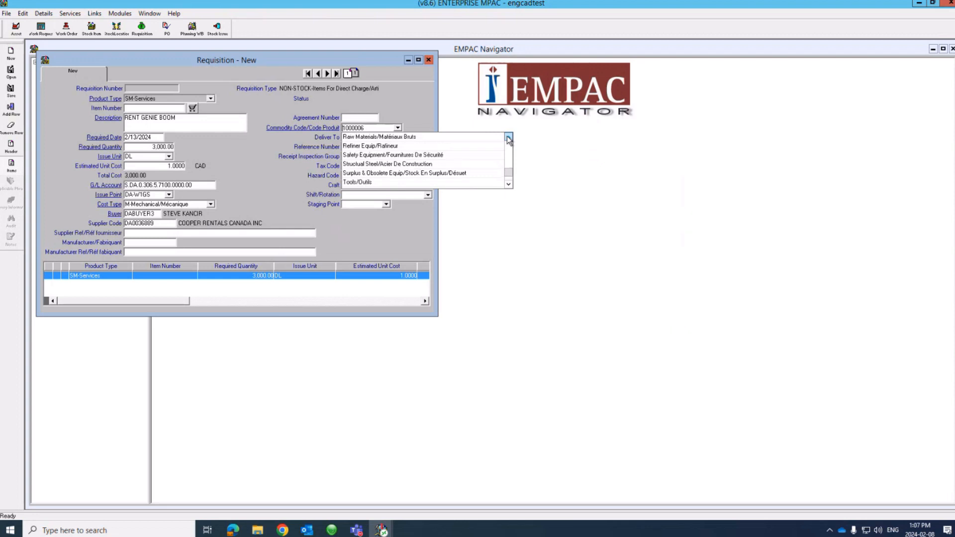
left_click(508, 137)
left_click(508, 138)
left_click(507, 137)
left_click(508, 137)
left_click(507, 137)
left_click(507, 137)
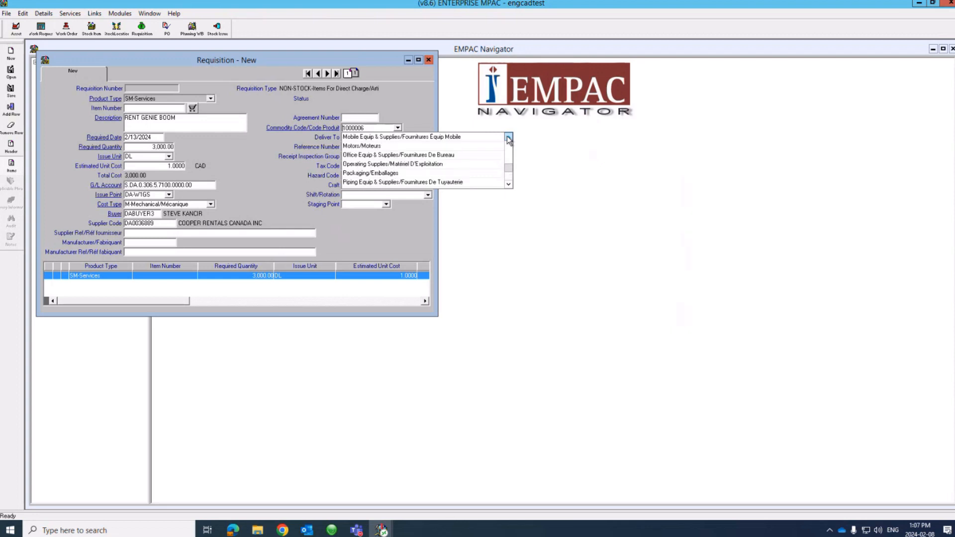
left_click(508, 138)
left_click(507, 138)
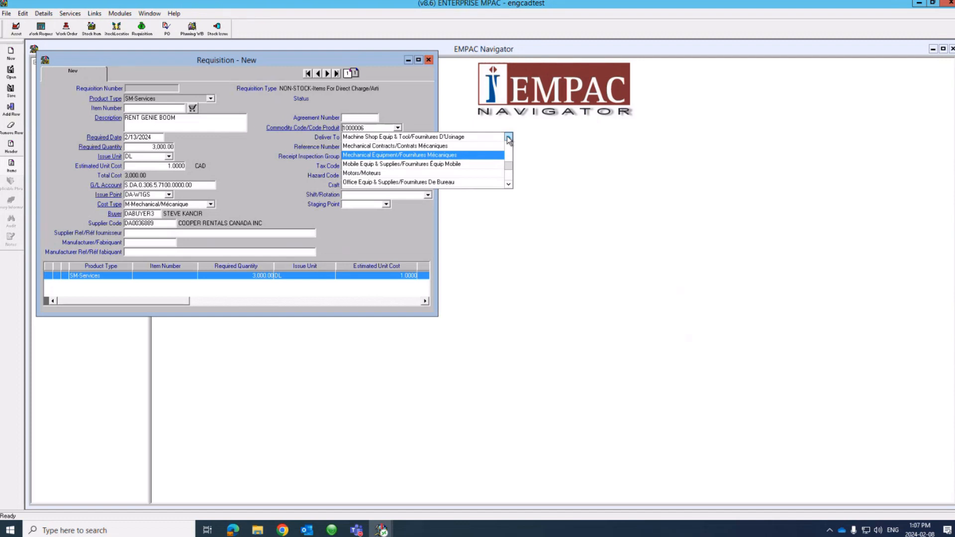
left_click(508, 137)
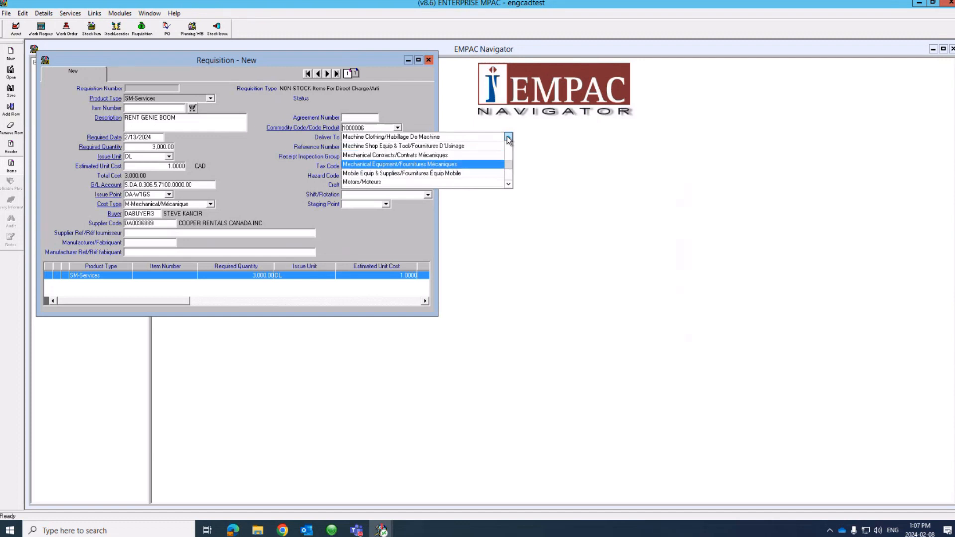
left_click(406, 147)
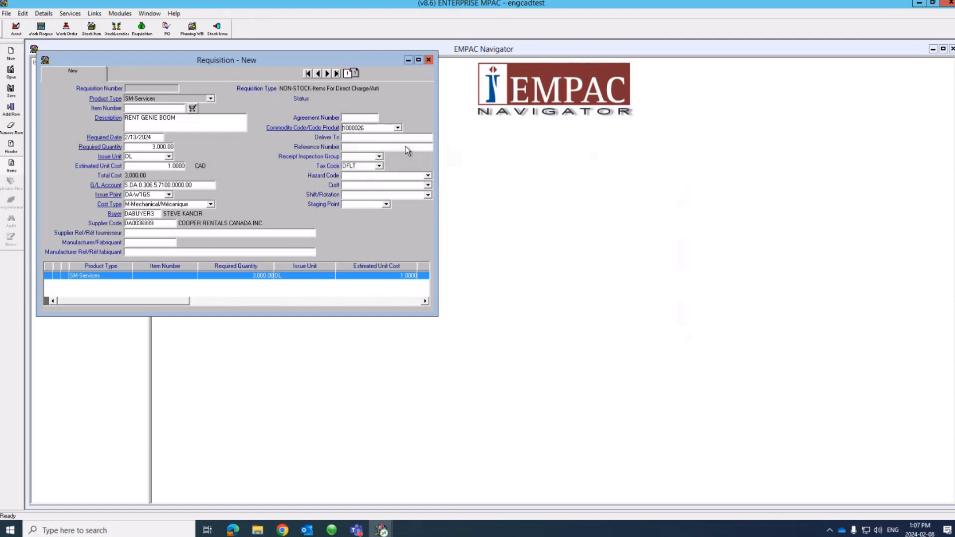
Step: Enter the delivery recipient's name in Deliver To and save the requisition
left_click(376, 138)
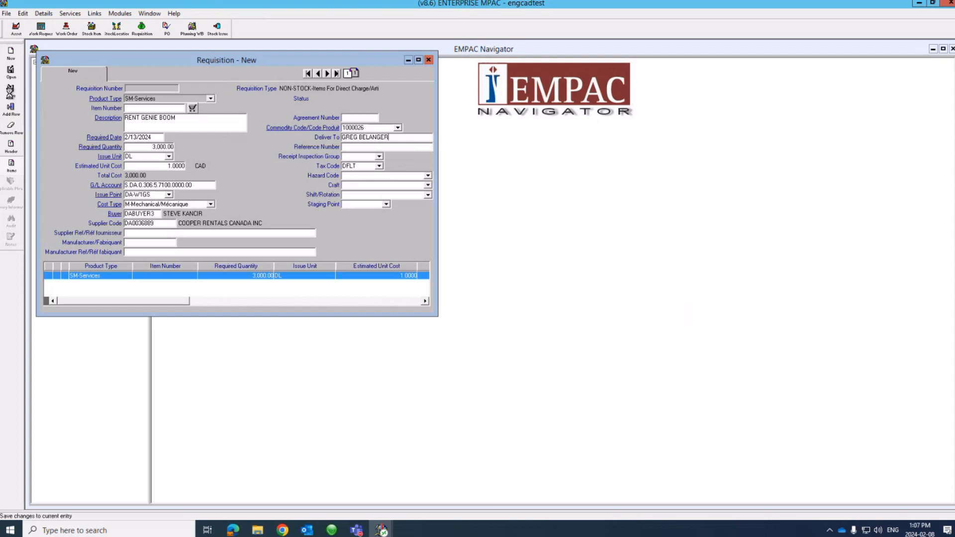
left_click(10, 91)
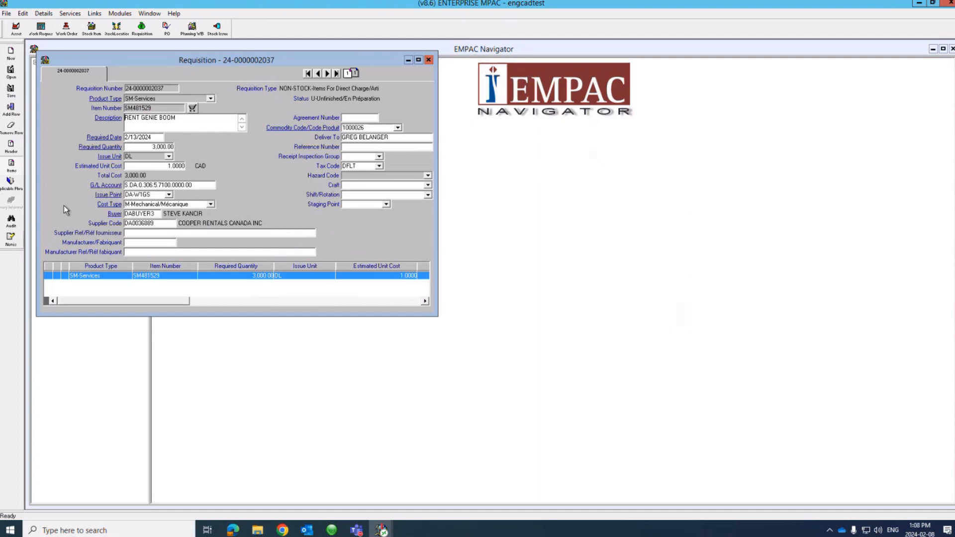
Step: Add and save a general item note saying the quote is being sent
left_click(16, 242)
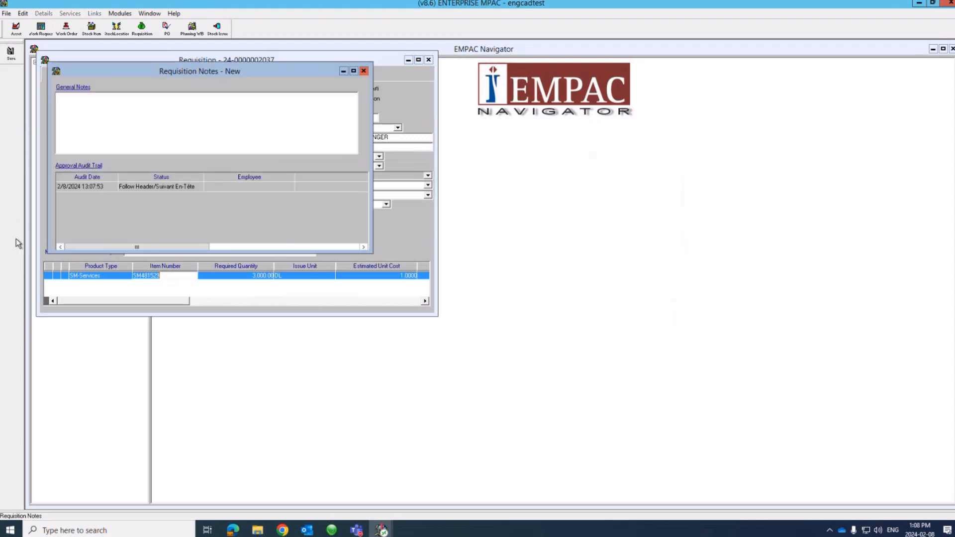
left_click(92, 116)
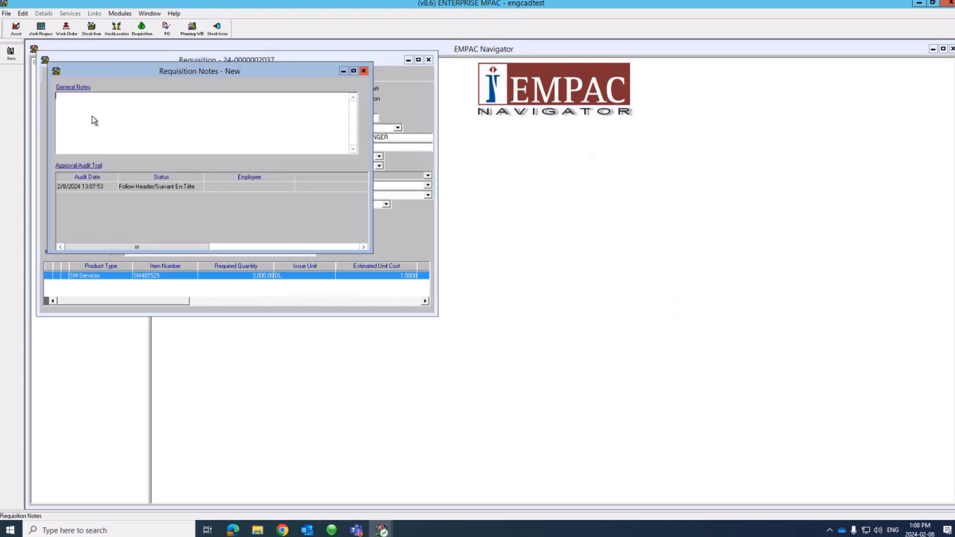
type("SENDING QUOTE TO STEVE")
left_click(11, 53)
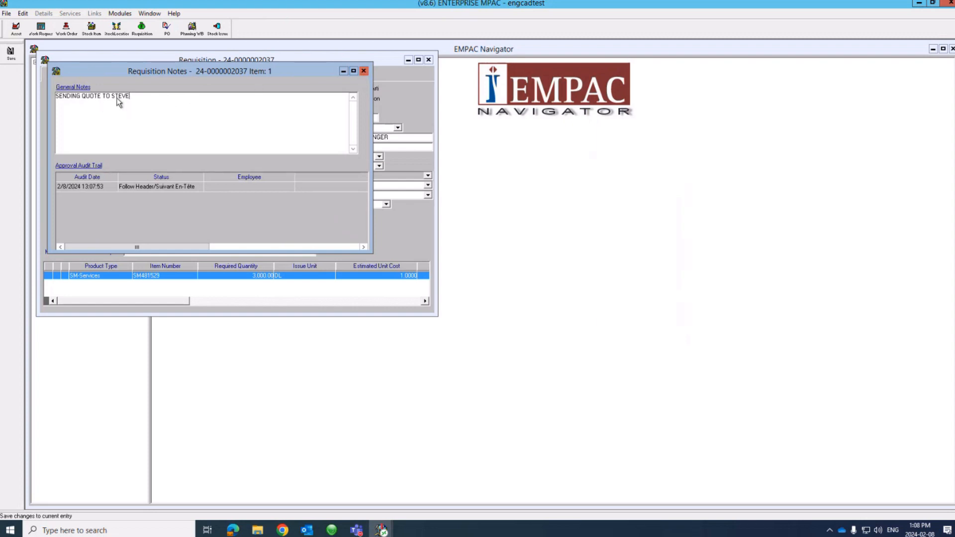
Step: Copy the note text and close the Notes window
left_click_drag(130, 96, 51, 95)
right_click(73, 96)
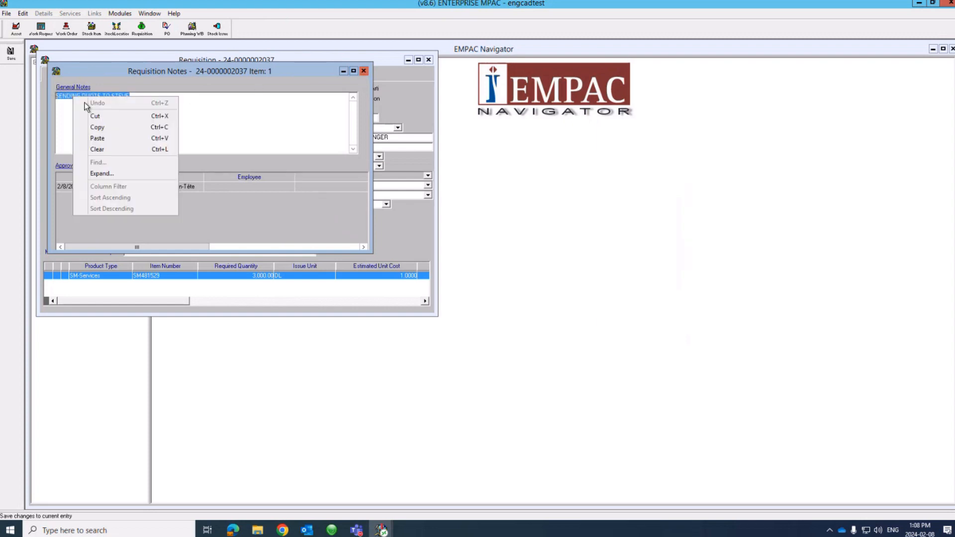
left_click(94, 127)
left_click(364, 71)
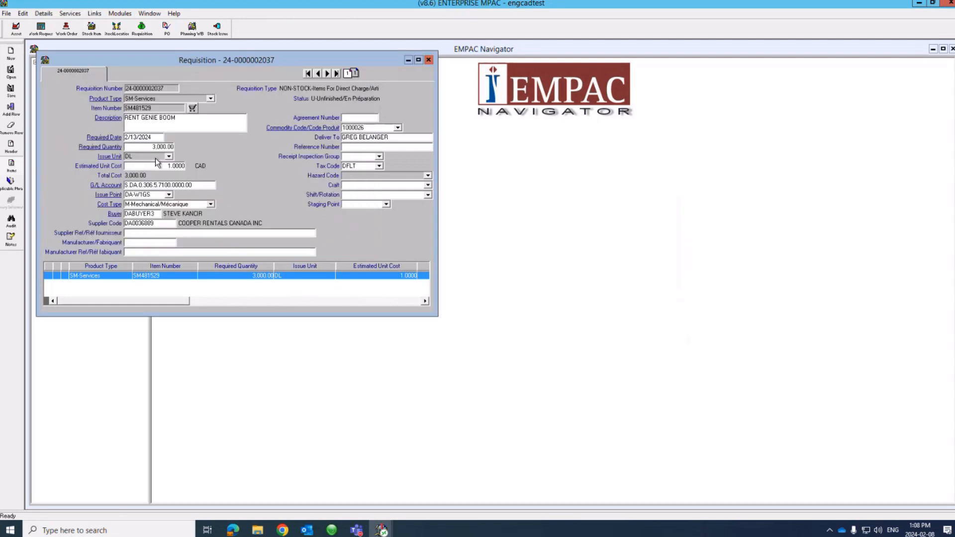
Step: Back on the item details, add a new row below the SM481529 line
left_click(12, 150)
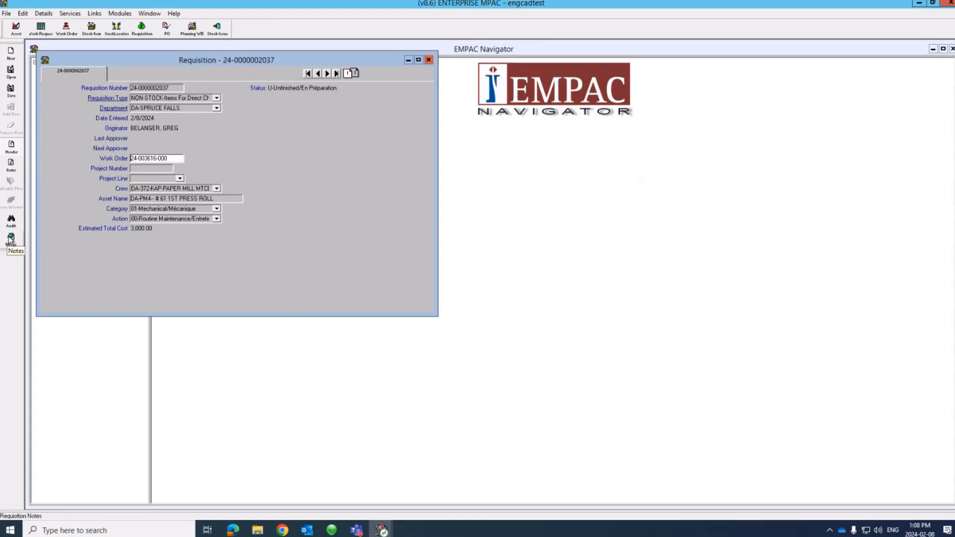
left_click(12, 166)
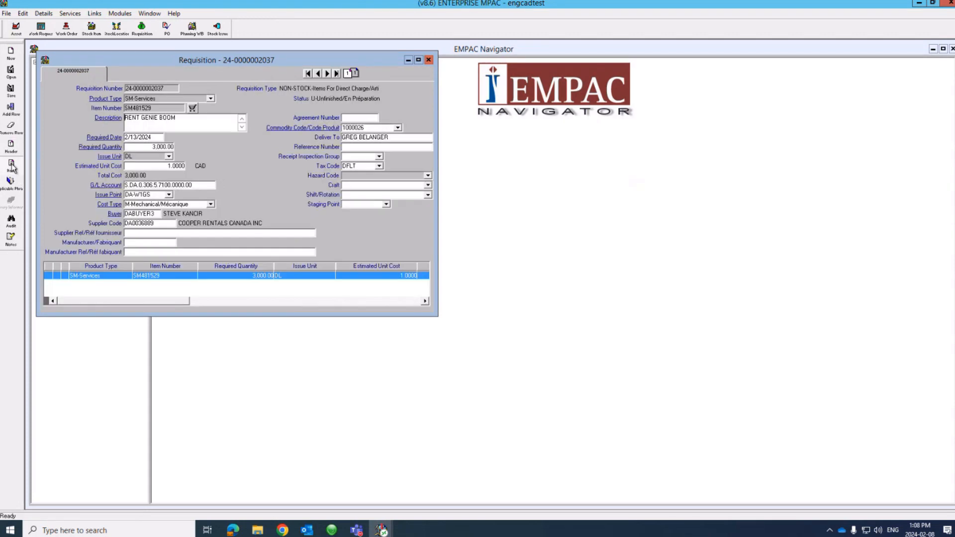
left_click(92, 288)
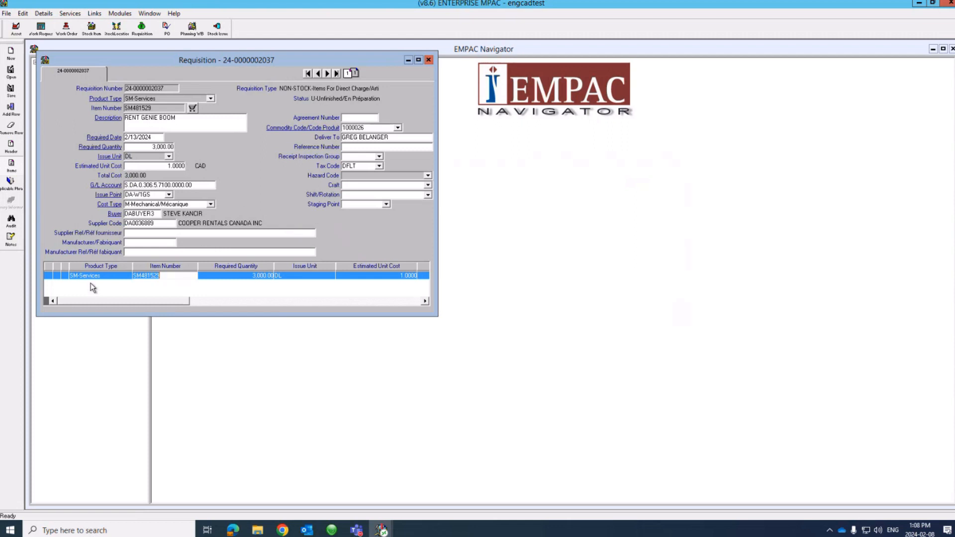
left_click(23, 14)
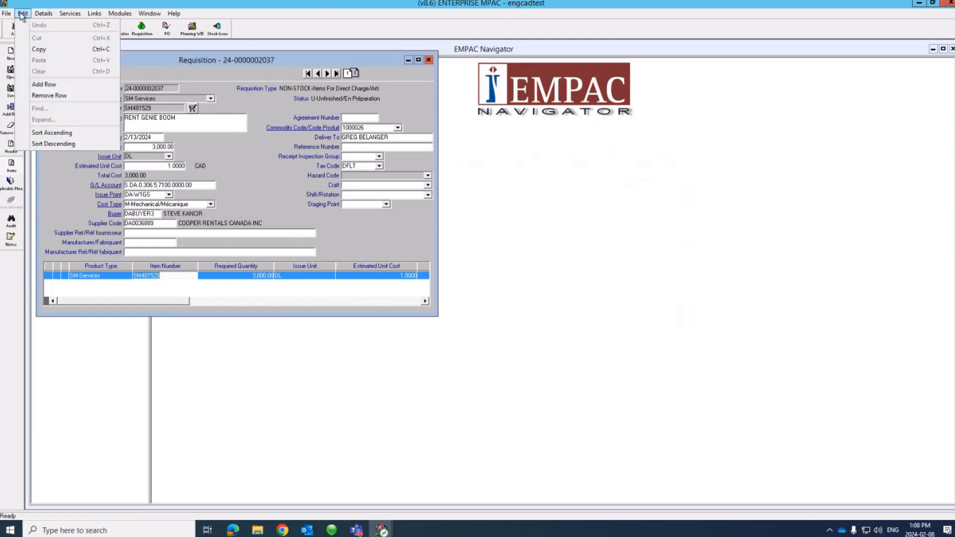
left_click(41, 86)
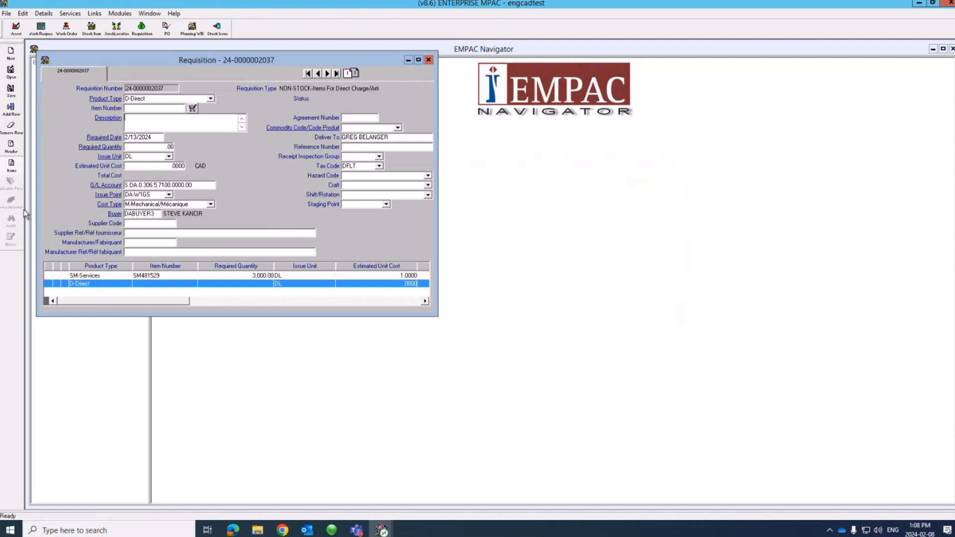
Step: Remove the extra blank D-Direct row and return to the requisition header
left_click(22, 14)
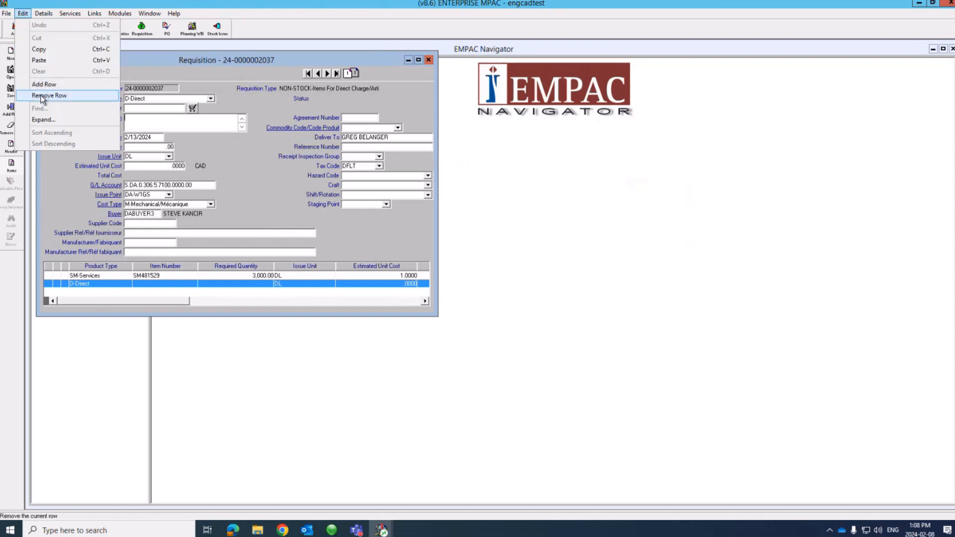
left_click(47, 223)
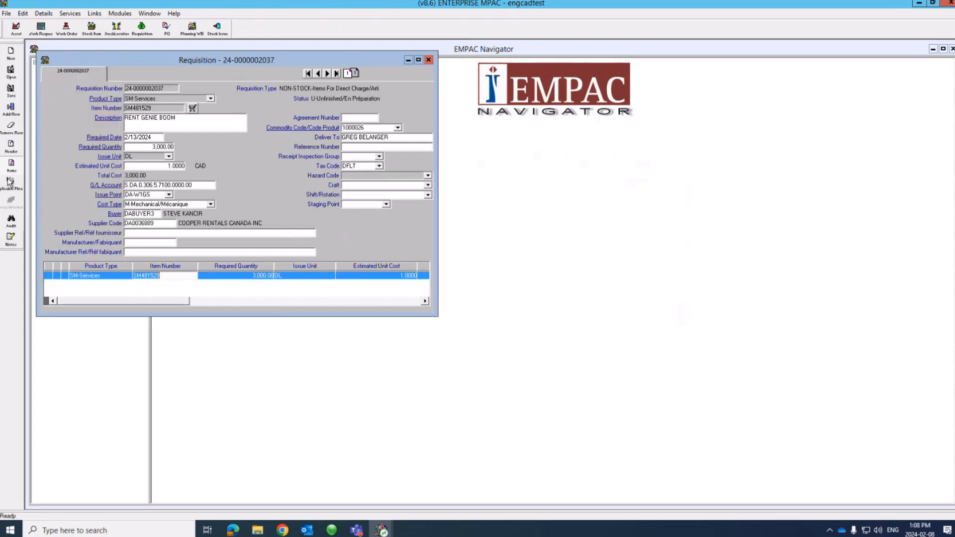
left_click(12, 147)
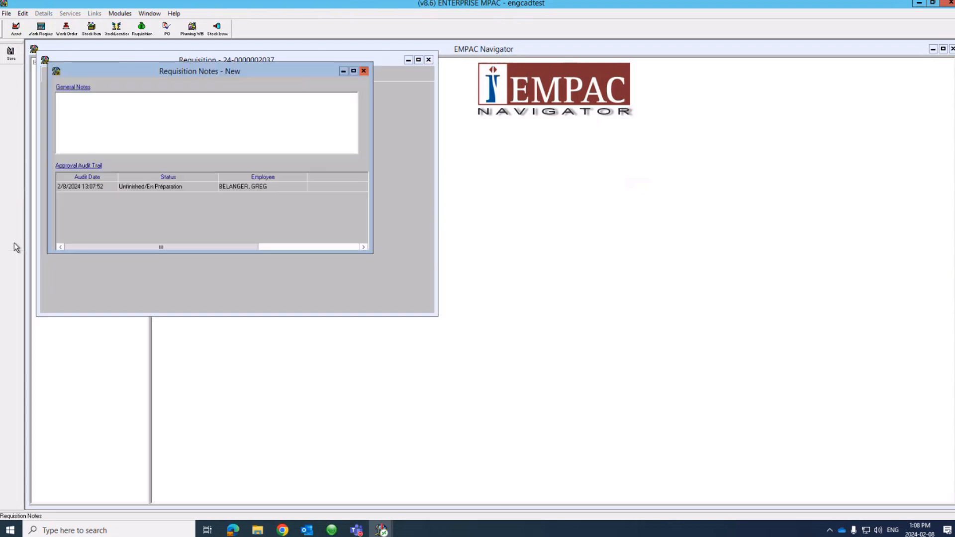
Step: Paste the quote note into the requisition's General Notes, save it, and close the notes window
right_click(88, 115)
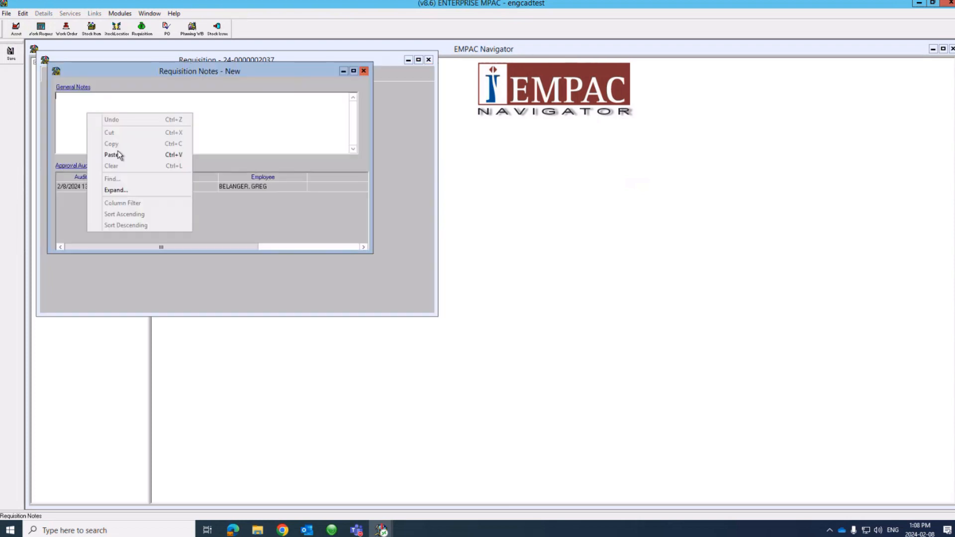
left_click(112, 155)
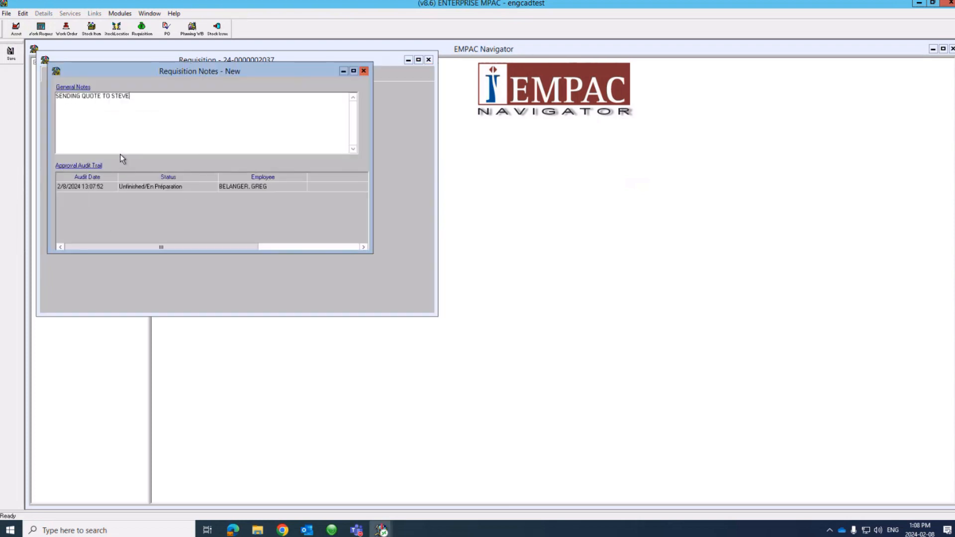
left_click(11, 53)
left_click(364, 71)
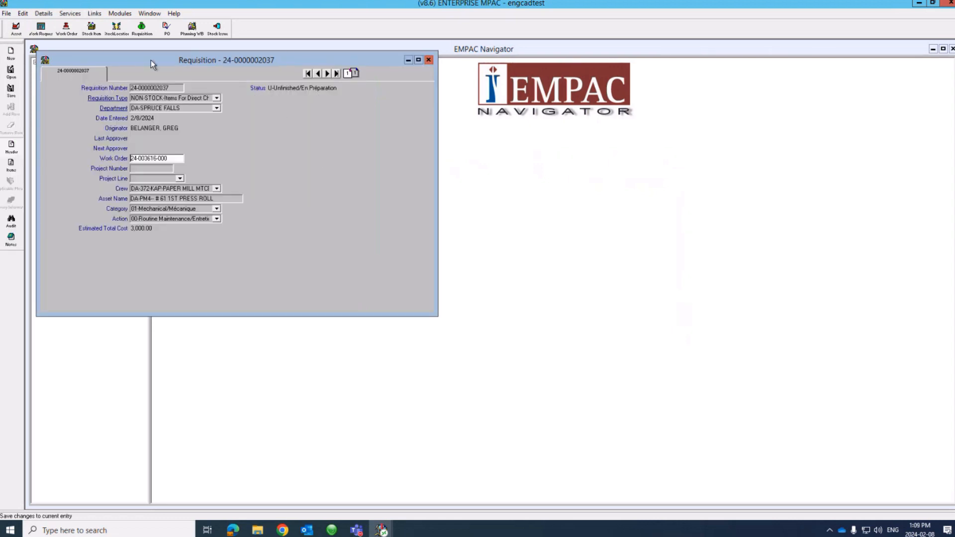
Step: Progress the header status to Approved/Released To Purchasing and acknowledge the approval-limit message
left_click(69, 14)
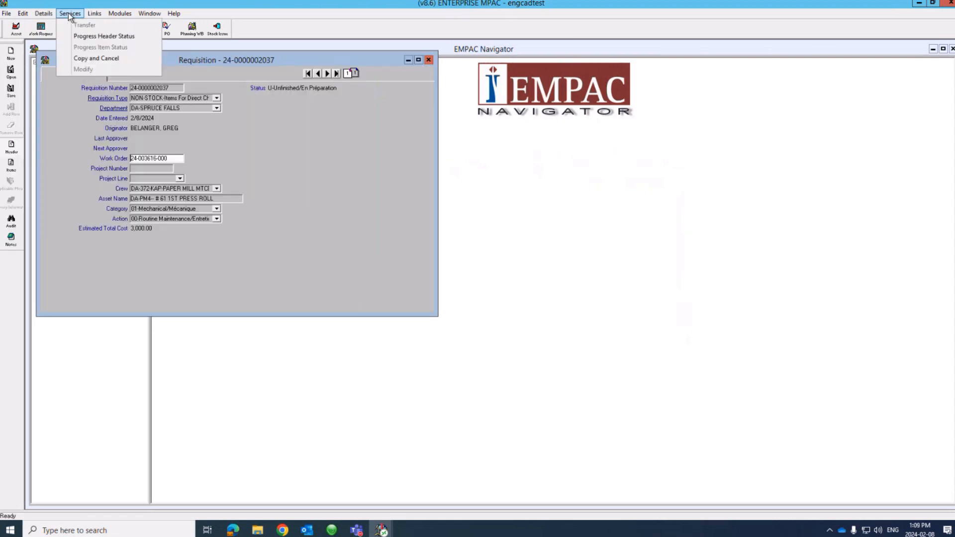
left_click(84, 37)
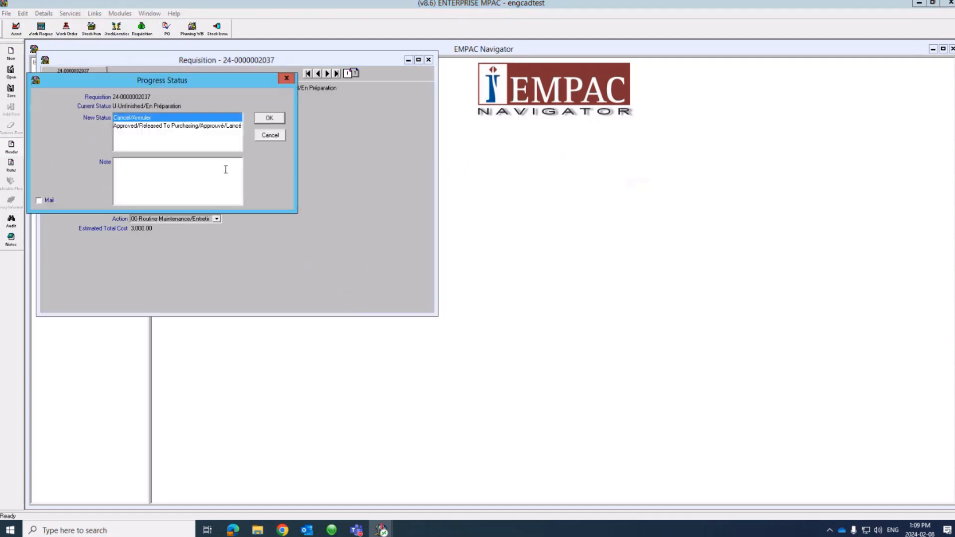
left_click(165, 125)
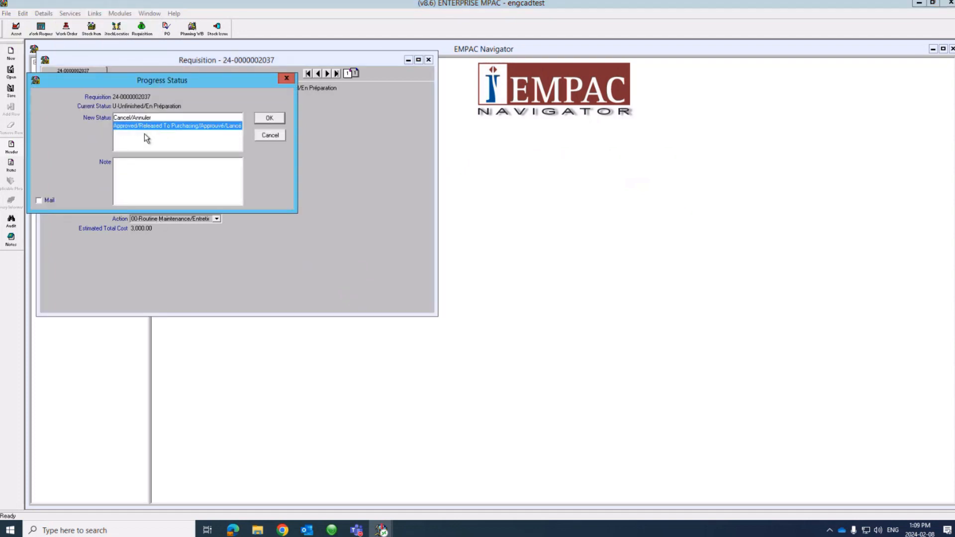
left_click(269, 119)
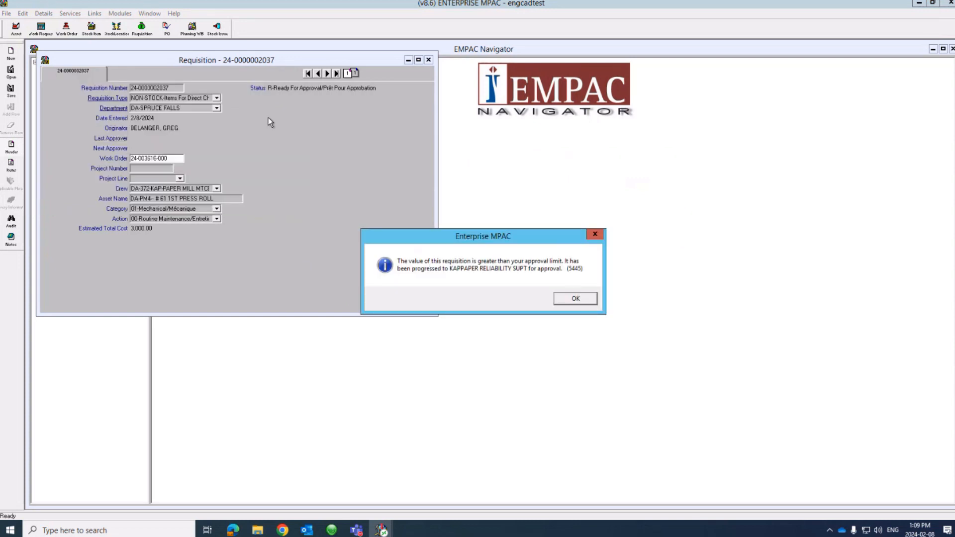
left_click(576, 299)
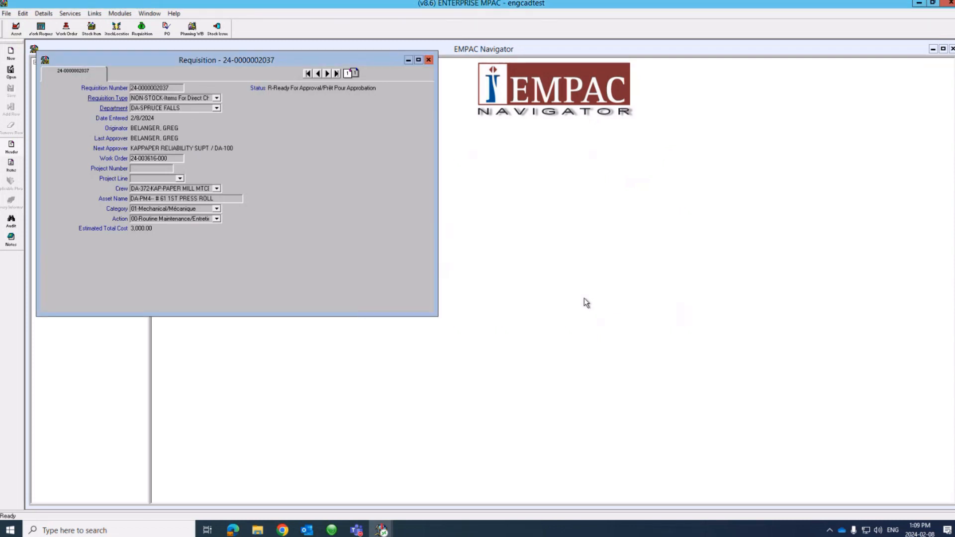